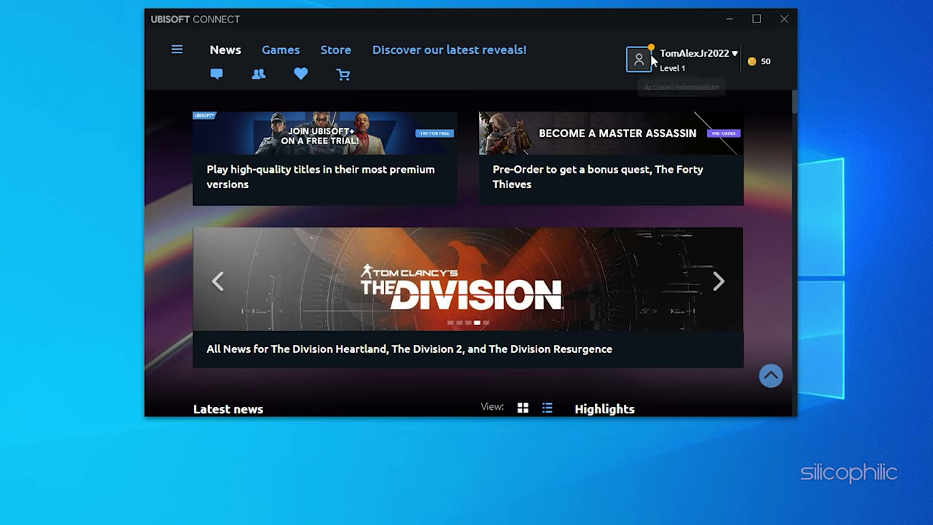
Open the account dropdown from the username at the top right of Ubisoft Connect
left_click(732, 57)
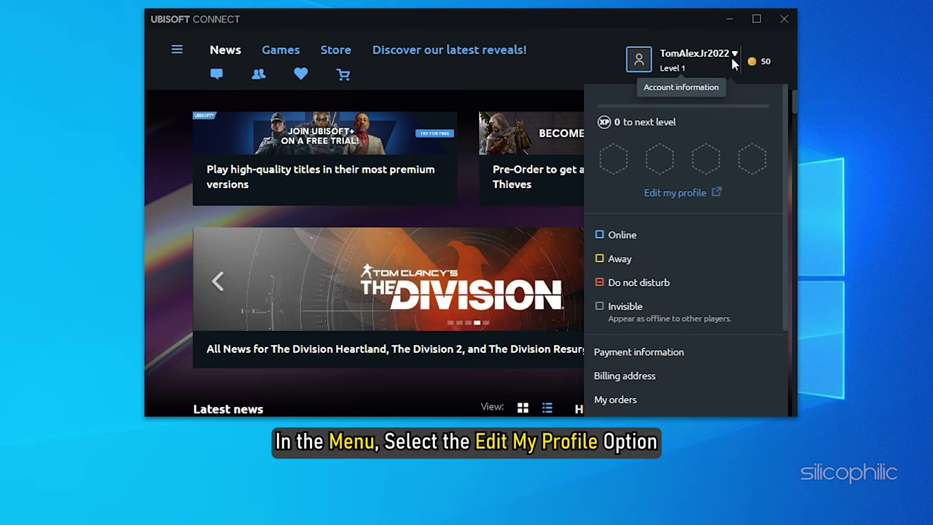
Go to Edit my profile in the browser and open the profile panel at the top right
left_click(710, 194)
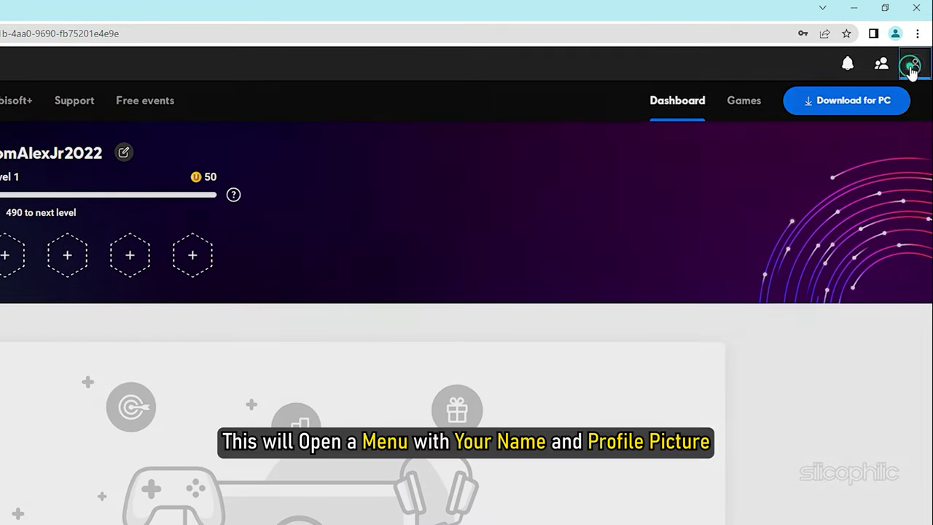
left_click(905, 66)
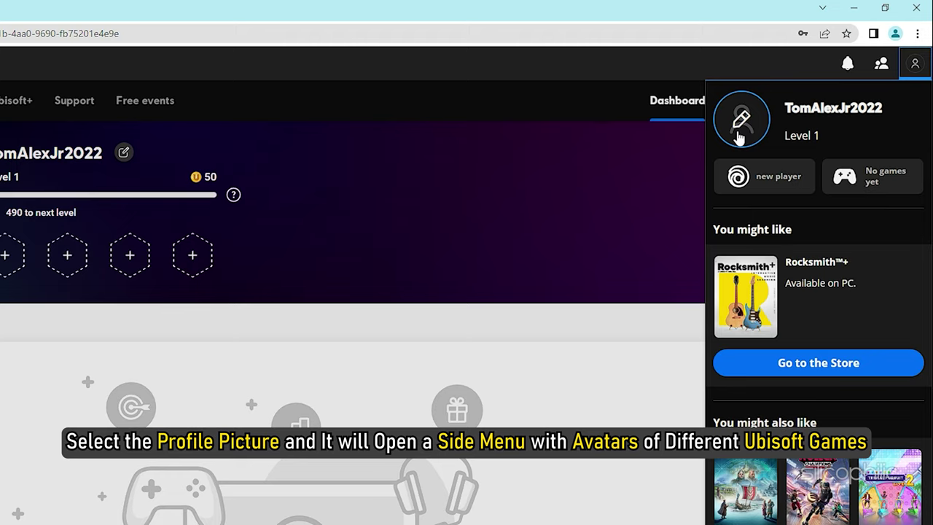
Open Avatar edition and select Far Cry® 4 from the game list to show its avatars
left_click(739, 138)
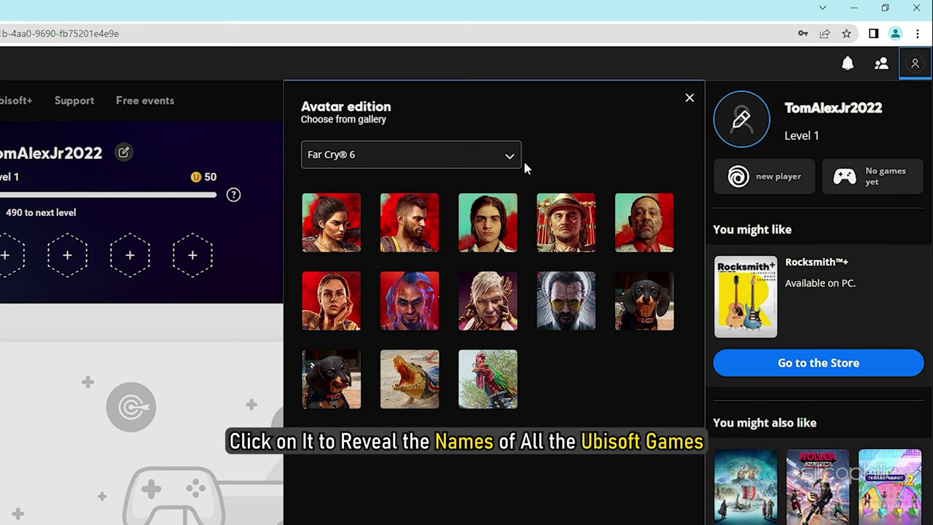
left_click(496, 165)
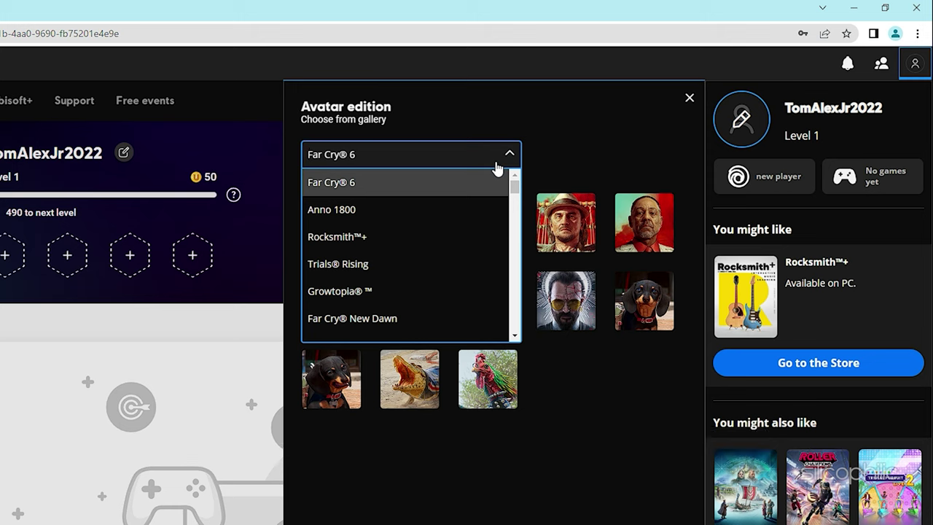
scroll(454, 229, "down", 3)
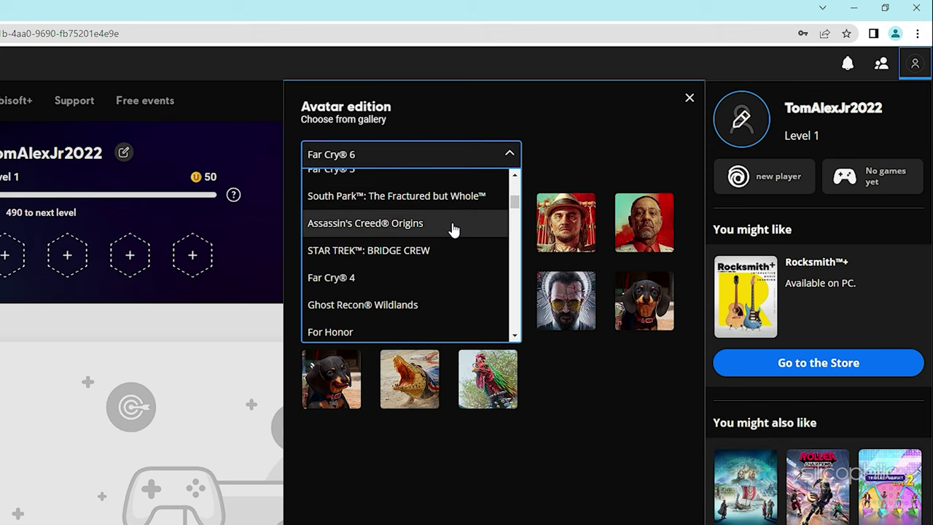
left_click(354, 288)
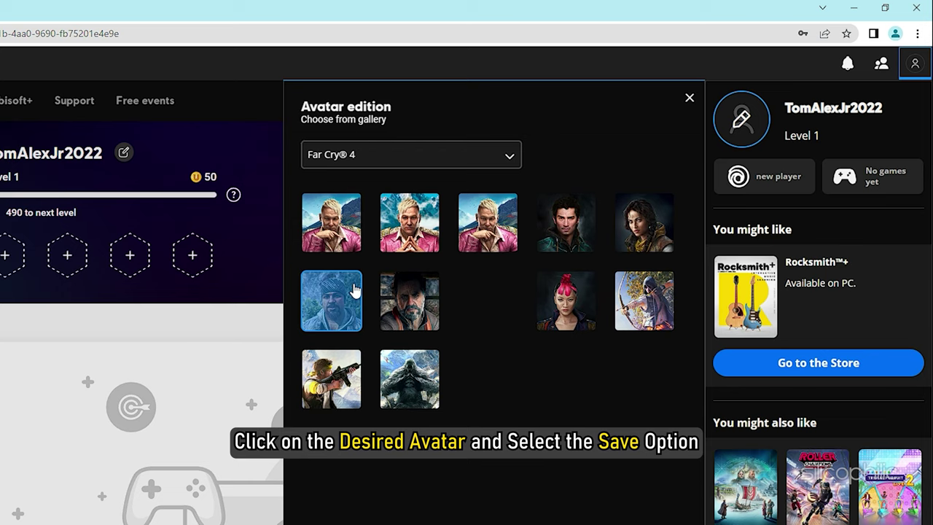
Pick the second Far Cry 4 avatar and save it as the profile picture
left_click(431, 240)
scroll(542, 380, "down", 3)
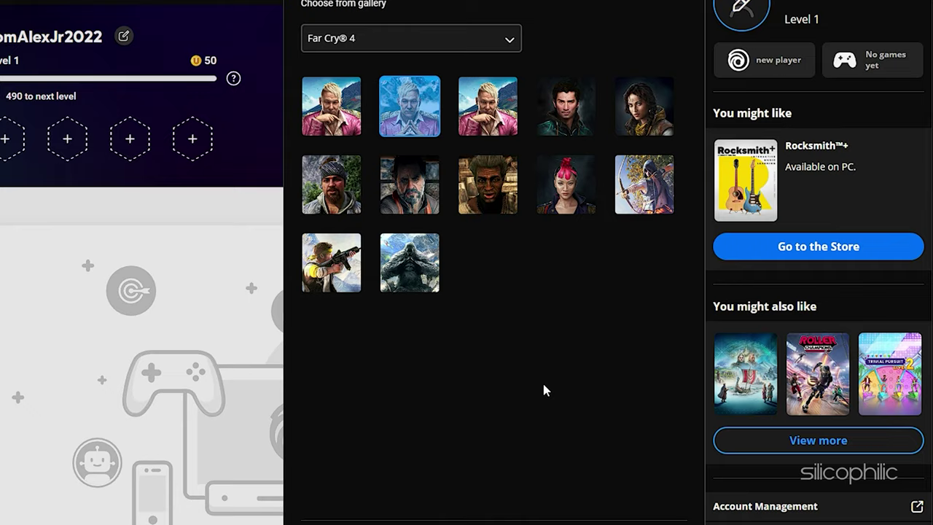
left_click(652, 470)
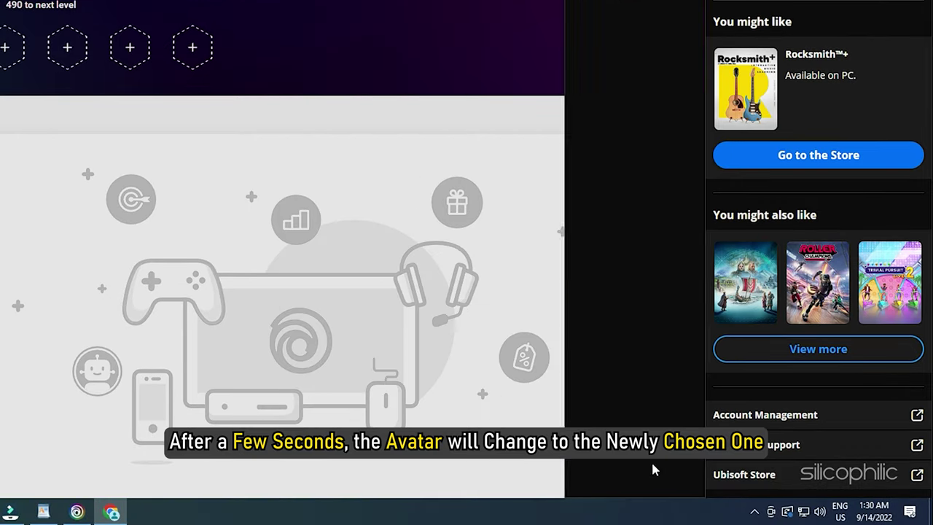
scroll(645, 491, "up", 3)
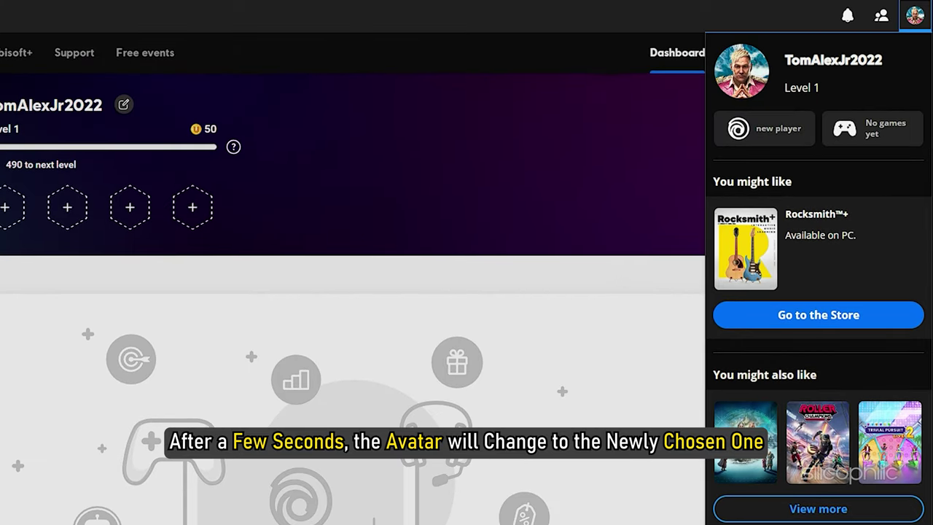